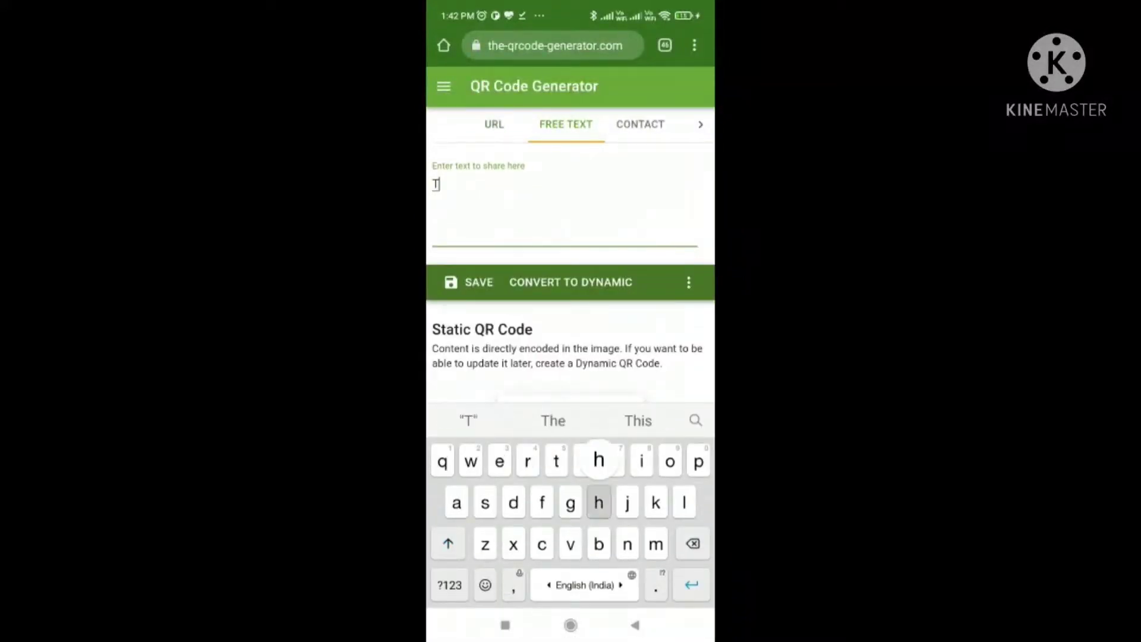
{"action": "type", "text": "his is "}
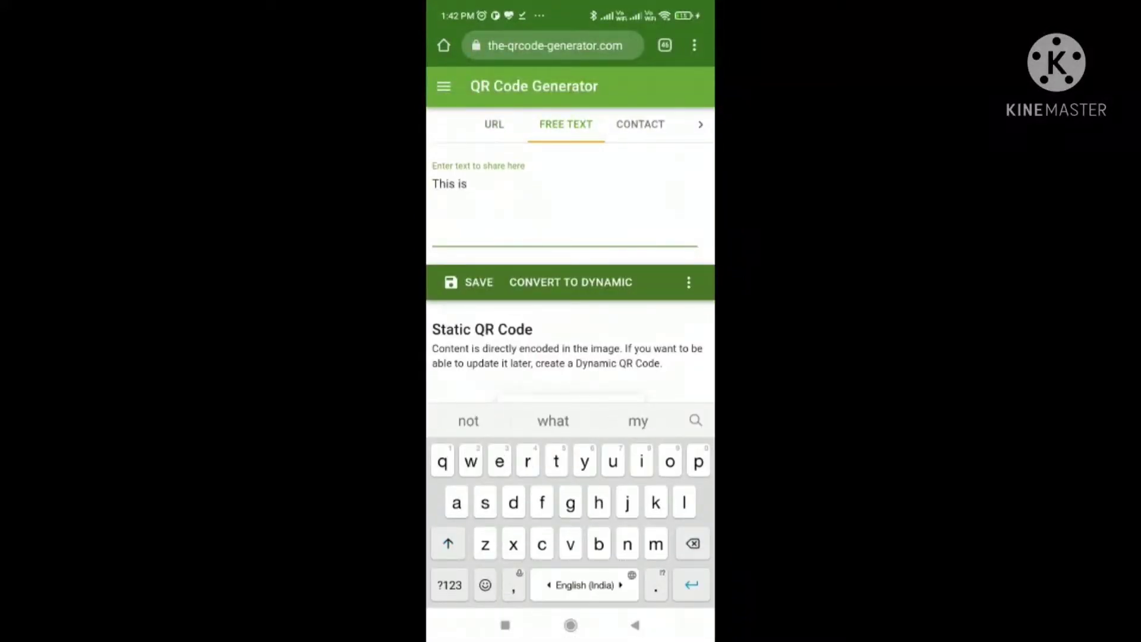
{"action": "type", "text": "demo of "}
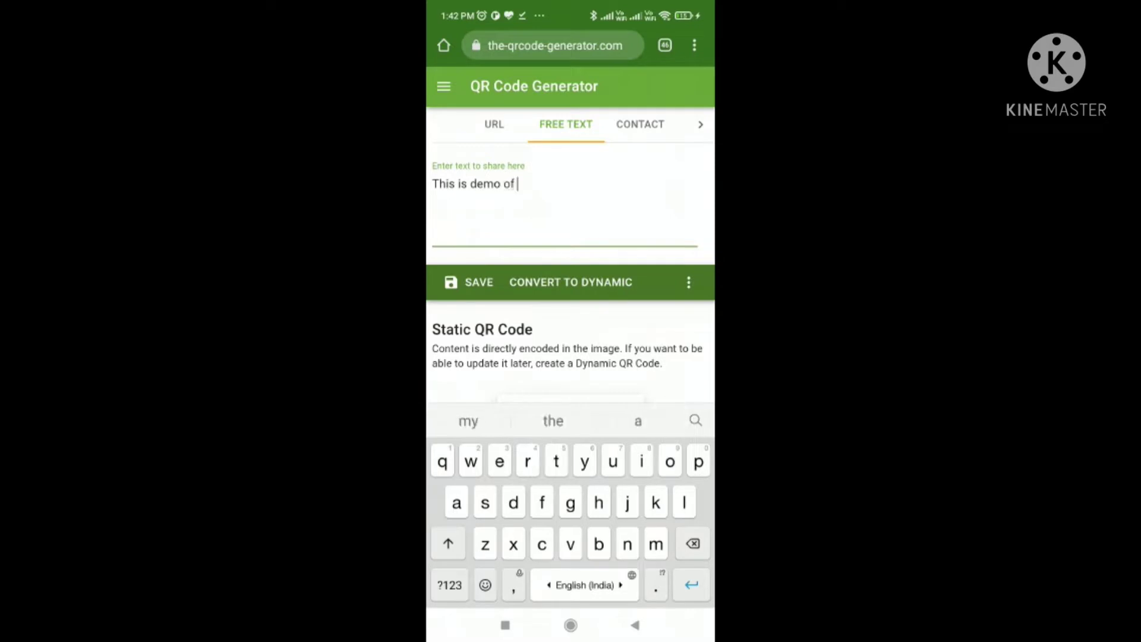
{"action": "type", "text": "q"}
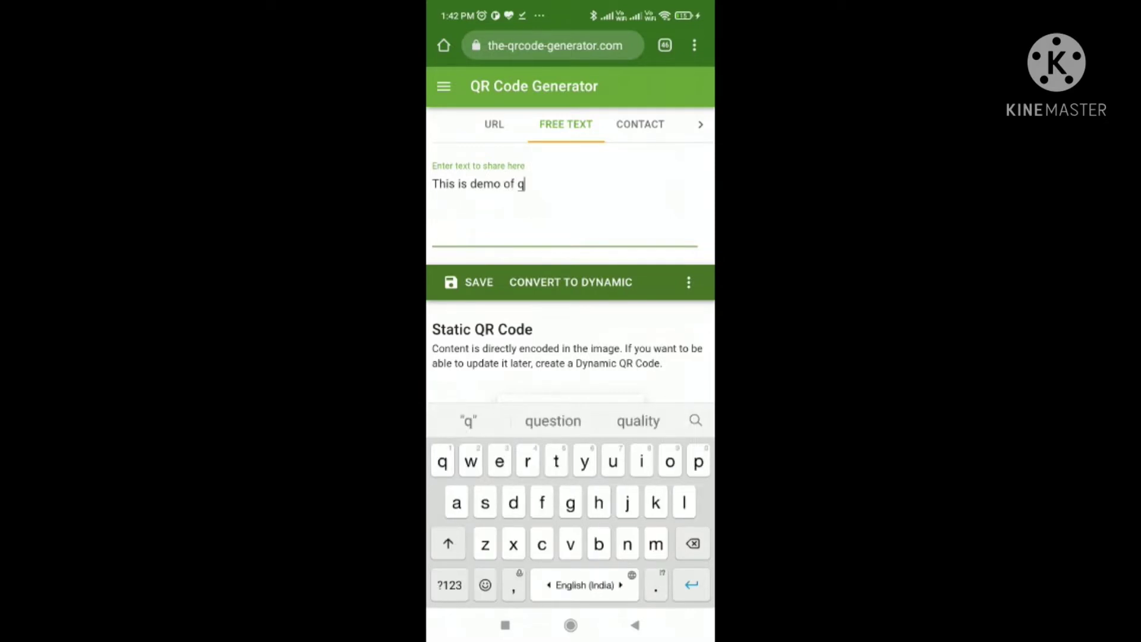
{"action": "type", "text": "r cod"}
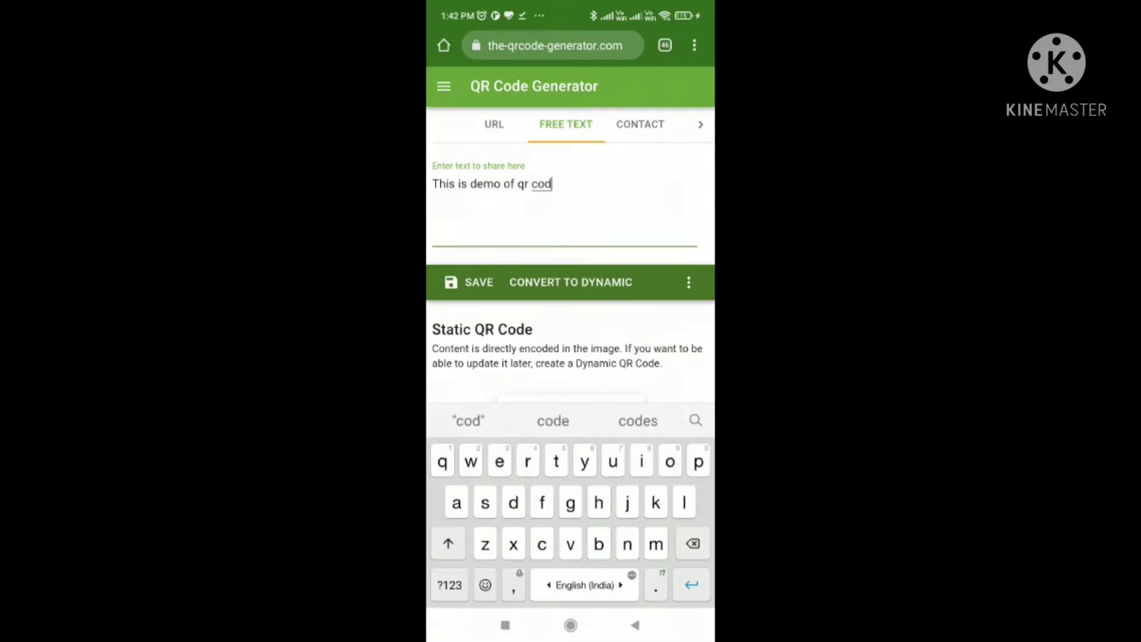
{"action": "type", "text": "e imag"}
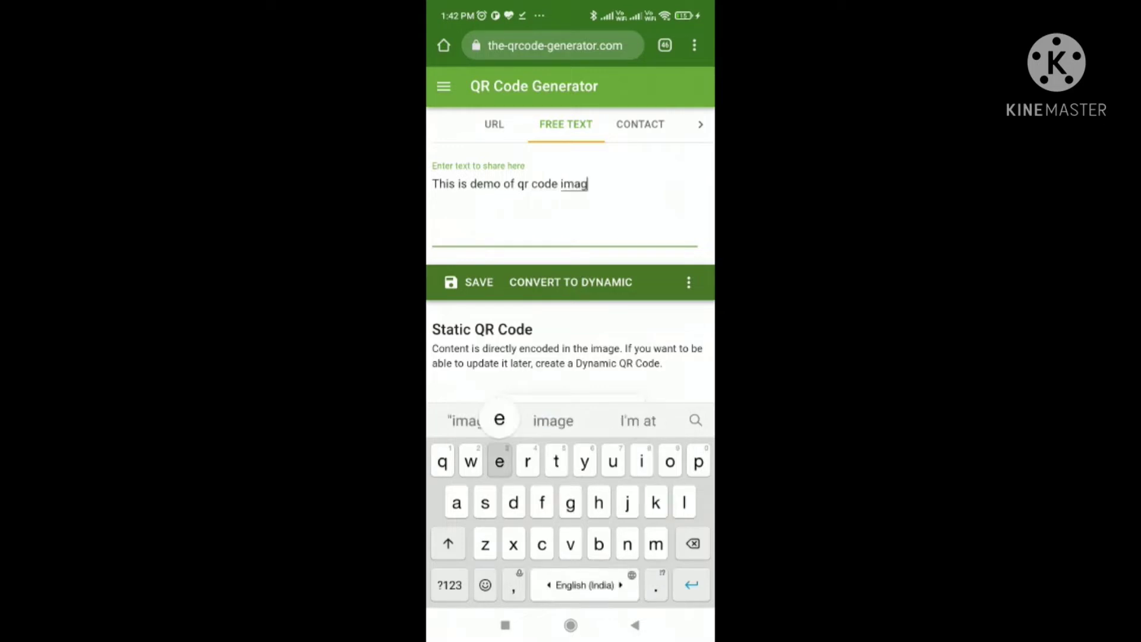
{"action": "type", "text": "e scannin"}
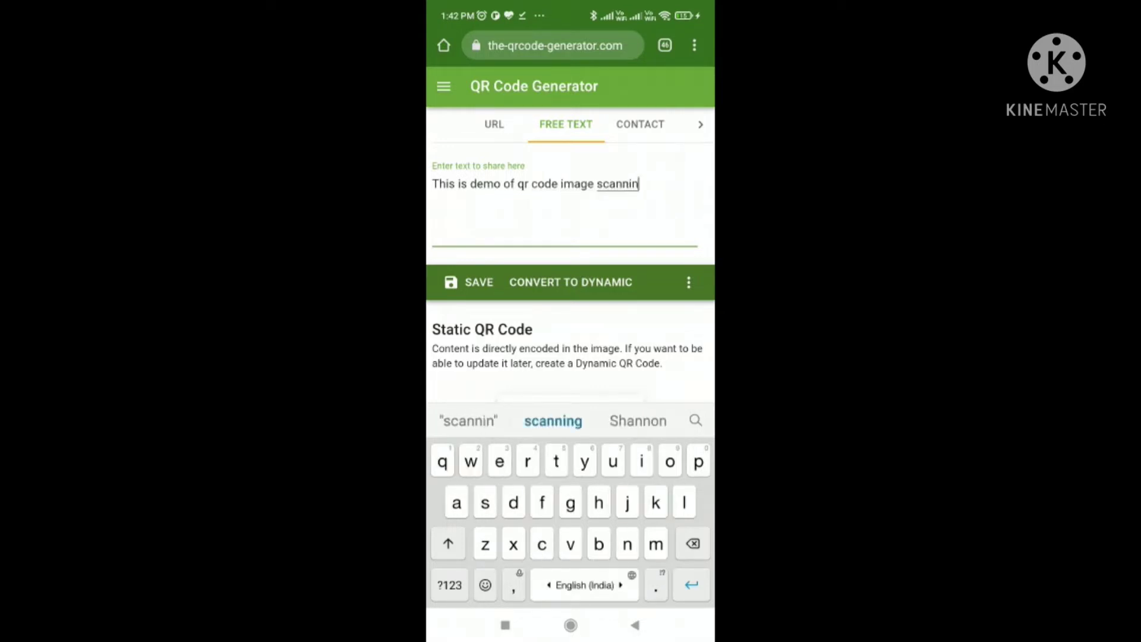
{"action": "type", "text": "g"}
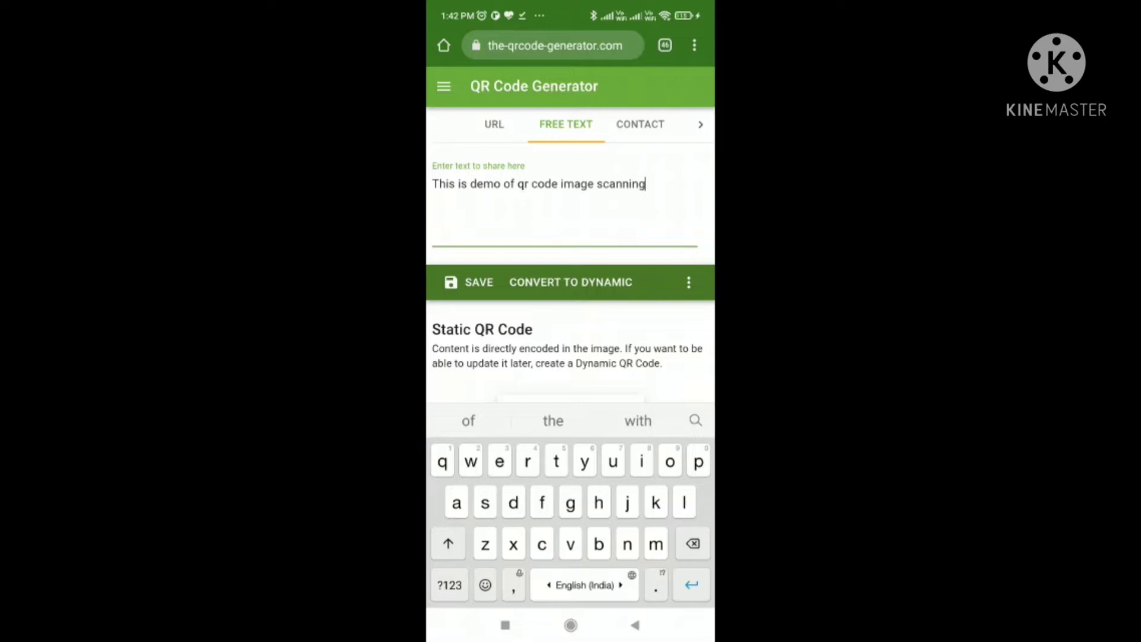
Step: Save the free-text QR code image as a PNG file named Testnew
{"action": "left_click", "coordinate": [470, 281]}
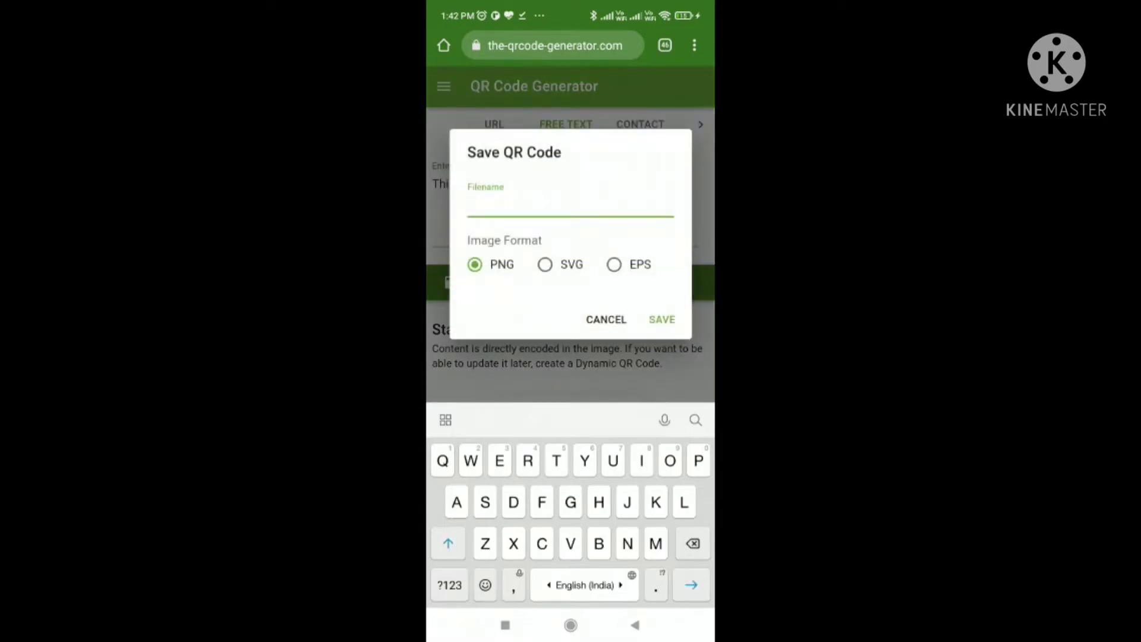
{"action": "type", "text": "Test"}
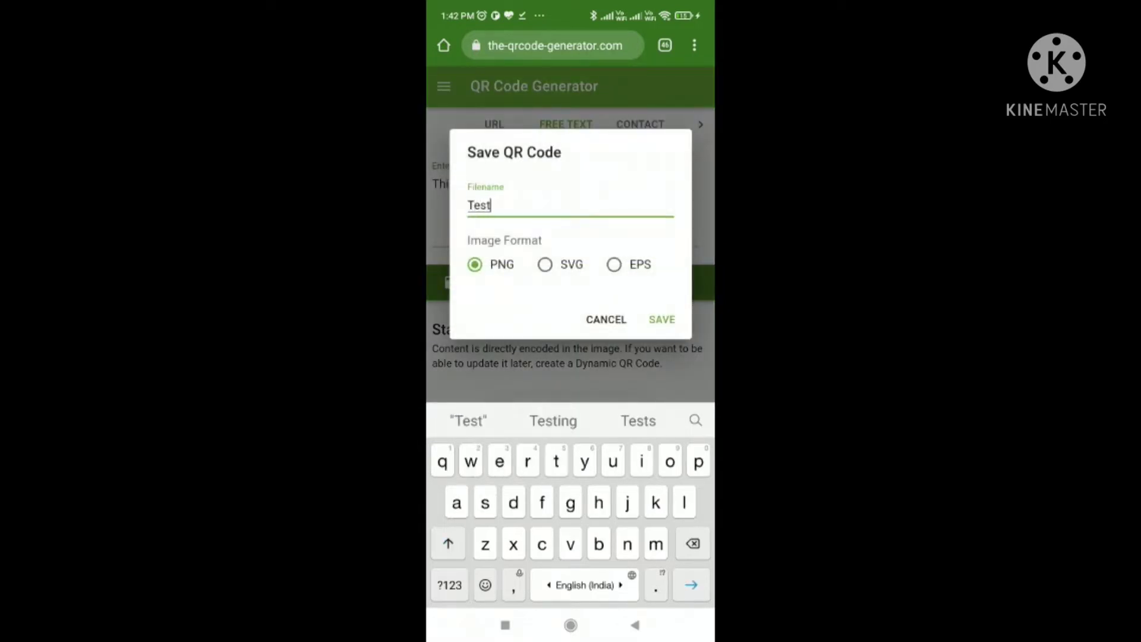
{"action": "type", "text": "new"}
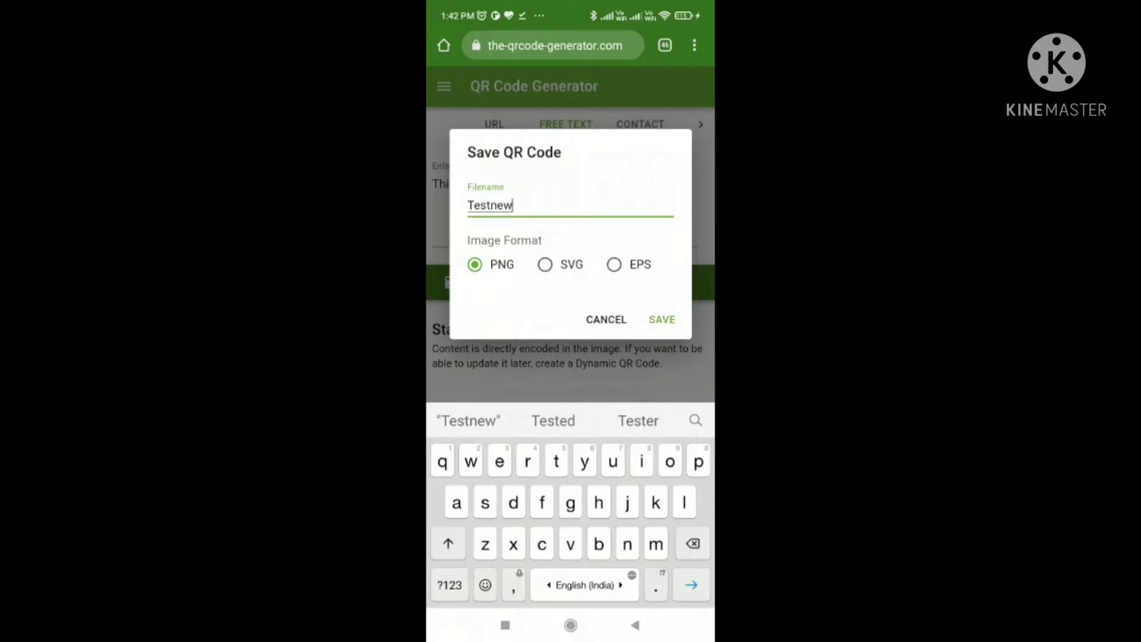
{"action": "left_click", "coordinate": [662, 320]}
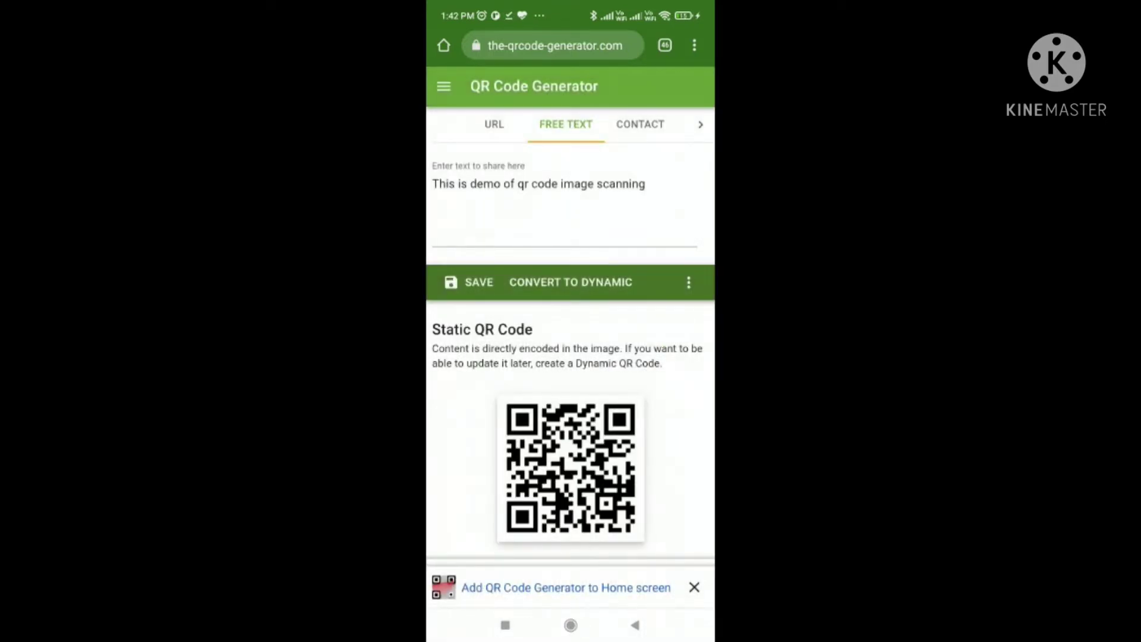
Step: In the scanner app, pick the saved QR photo from Gallery > All photos and scan it
{"action": "left_click", "coordinate": [504, 625]}
{"action": "left_click", "coordinate": [640, 374]}
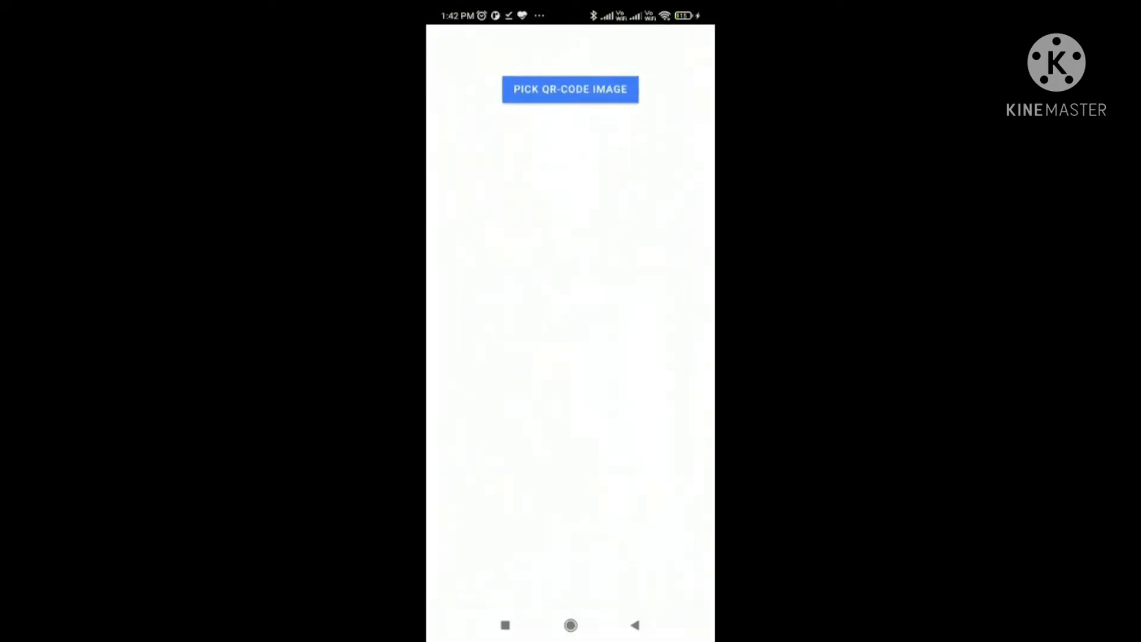
{"action": "left_click", "coordinate": [570, 90]}
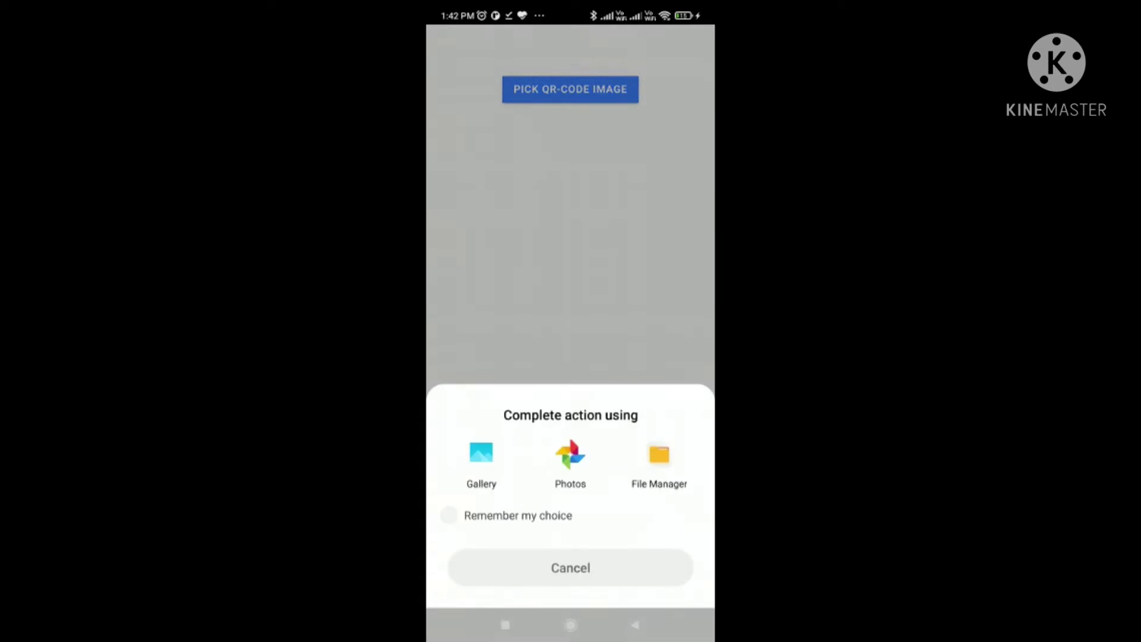
{"action": "left_click", "coordinate": [482, 458]}
{"action": "left_click", "coordinate": [531, 122]}
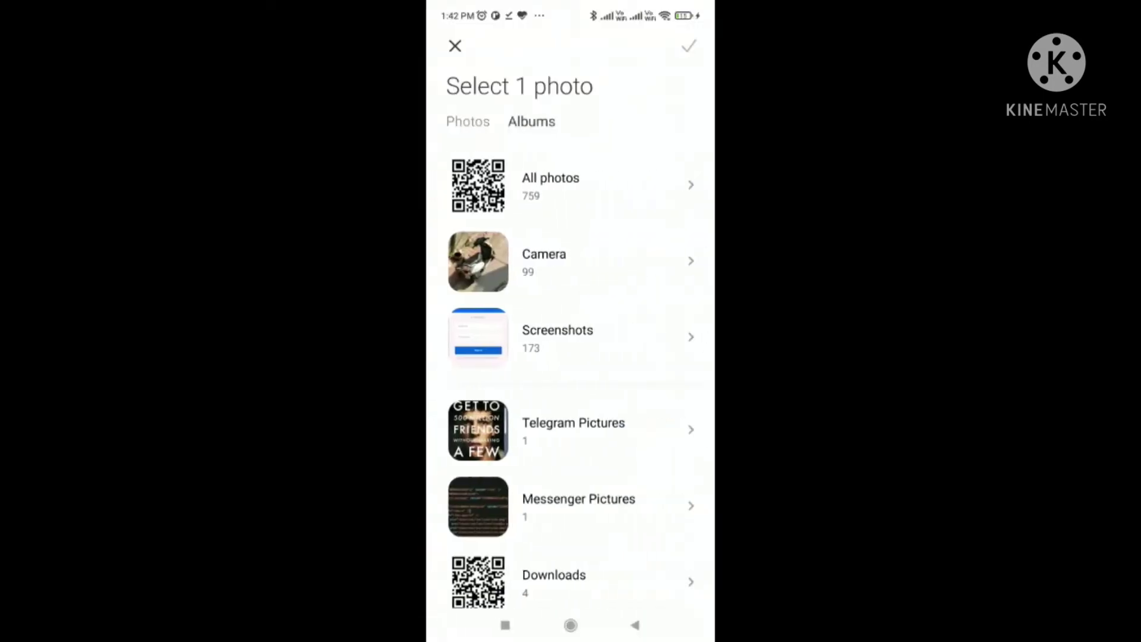
{"action": "left_click", "coordinate": [547, 178]}
{"action": "left_click", "coordinate": [462, 178]}
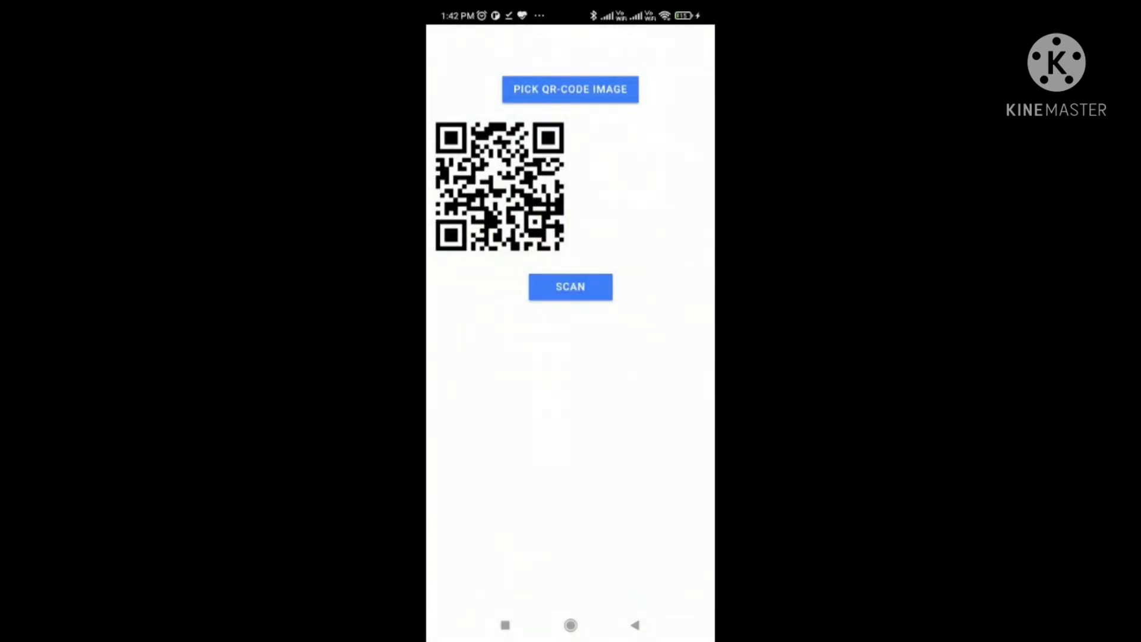
{"action": "left_click", "coordinate": [570, 287]}
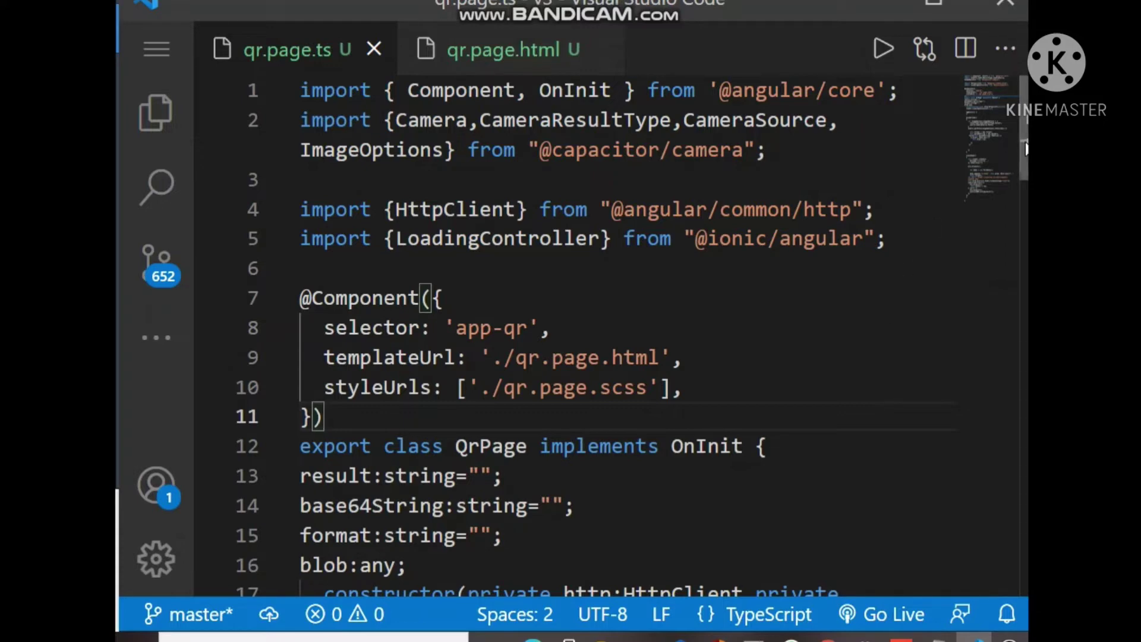
{"action": "scroll", "coordinate": [1026, 149], "scroll_direction": "down", "scroll_amount": 1}
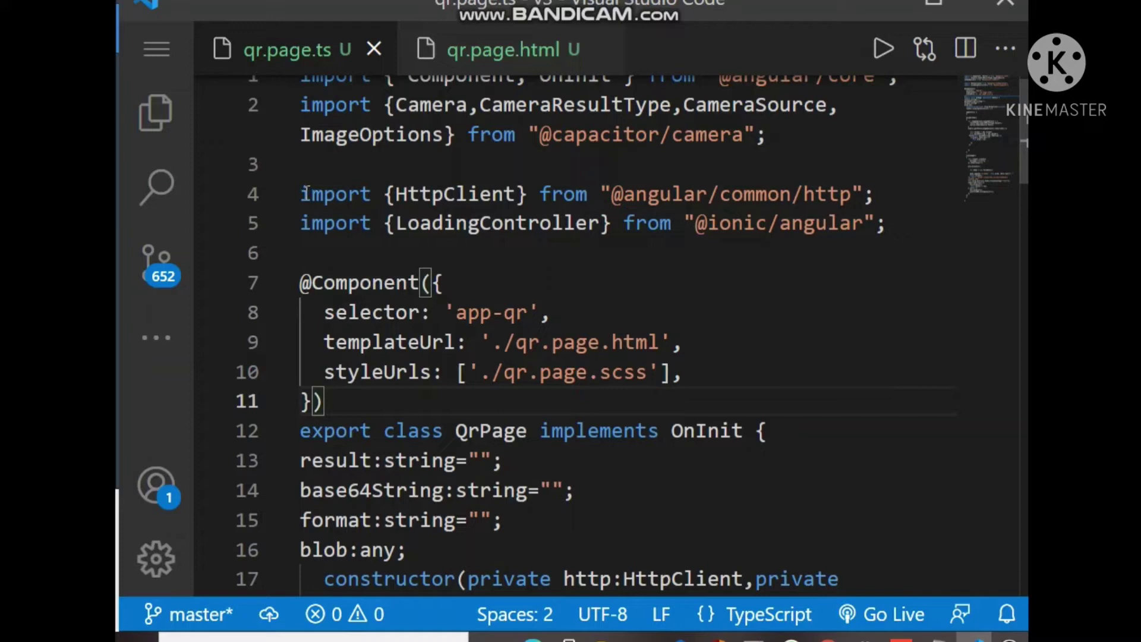
Step: Highlight the HttpClient import on line 4, then the Camera import on line 2
{"action": "left_click_drag", "start_coordinate": [304, 193], "coordinate": [983, 169]}
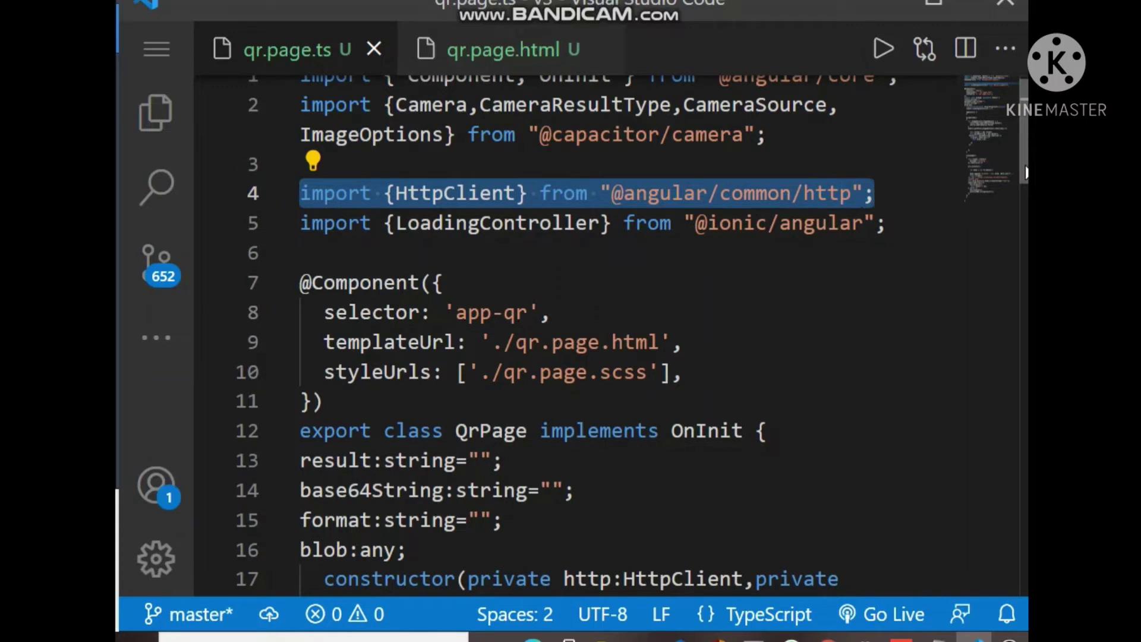
{"action": "scroll", "coordinate": [1025, 173], "scroll_direction": "up", "scroll_amount": 1}
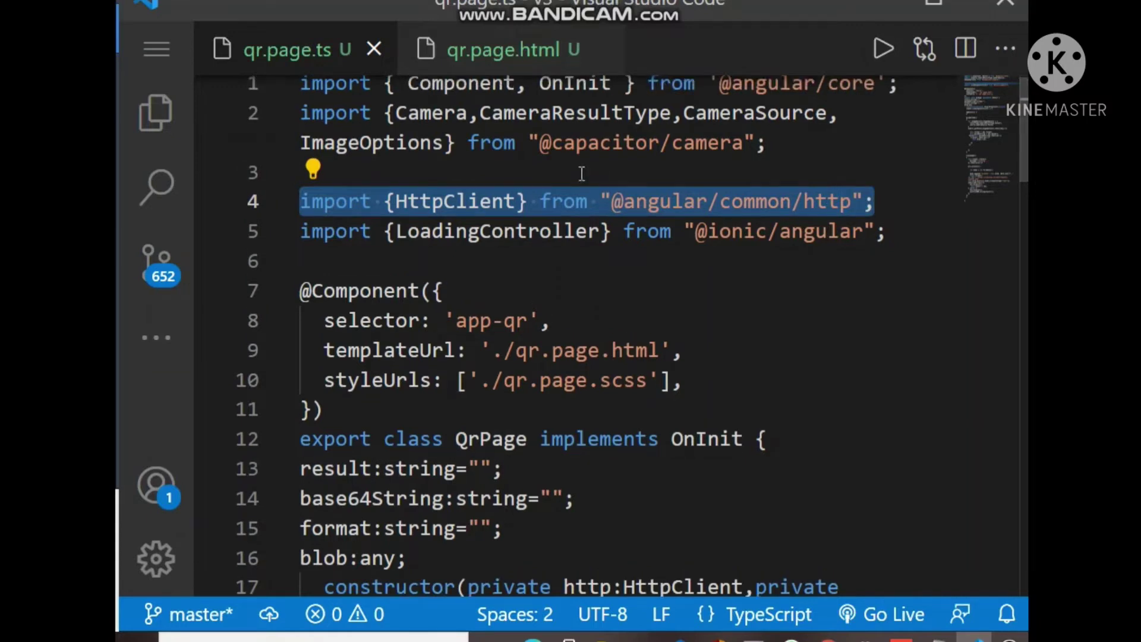
{"action": "left_click", "coordinate": [303, 113]}
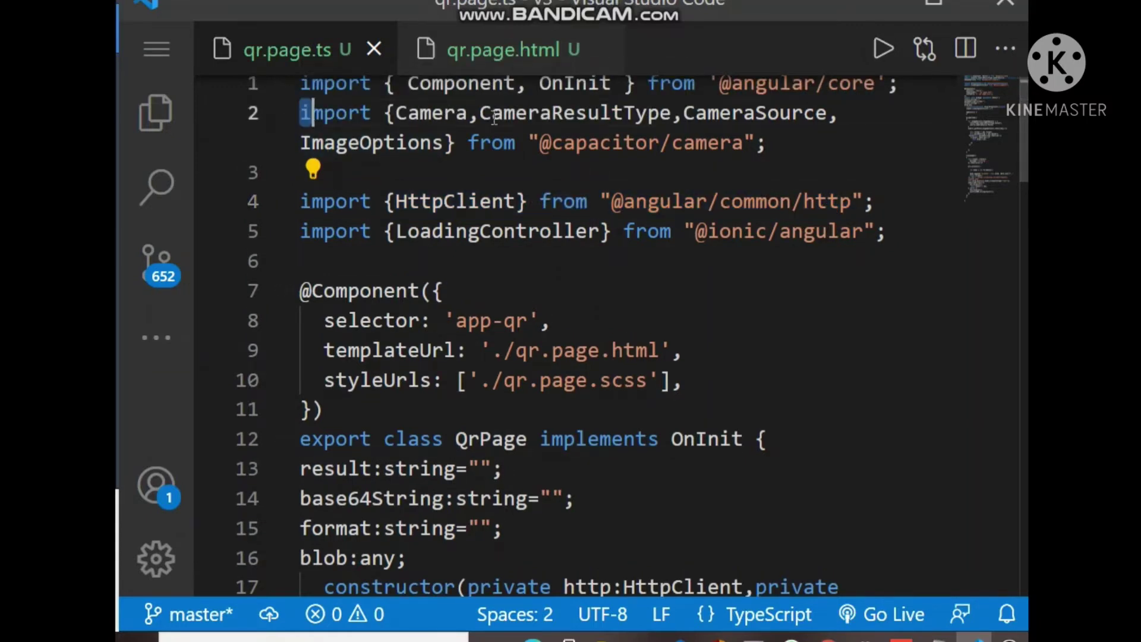
{"action": "left_click_drag", "start_coordinate": [492, 119], "coordinate": [802, 143]}
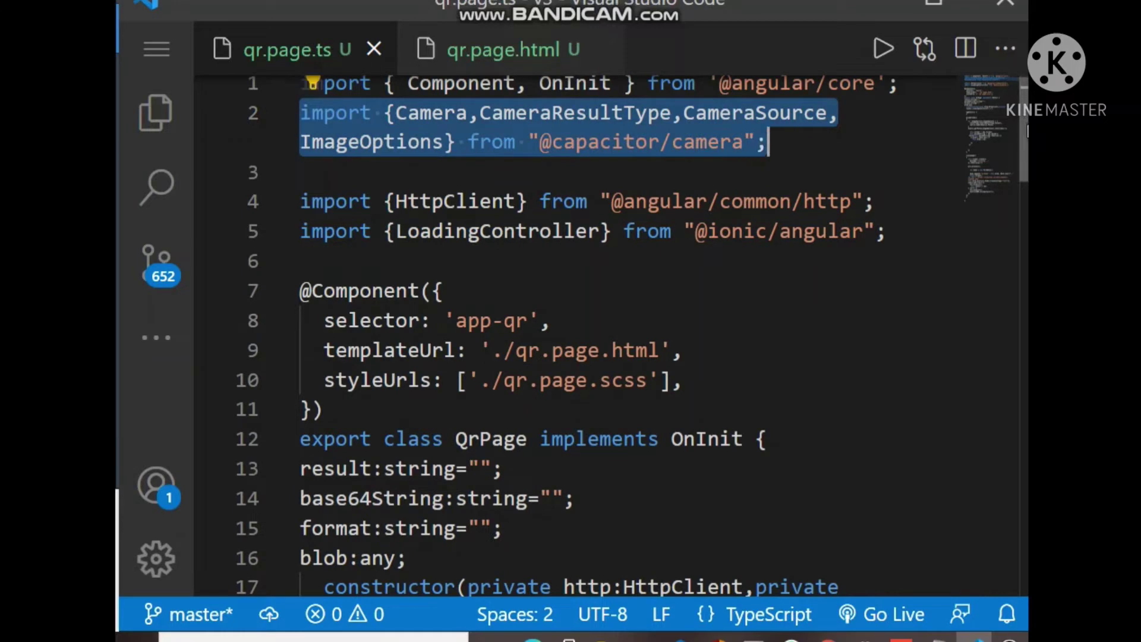
{"action": "scroll", "coordinate": [624, 340], "scroll_direction": "down", "scroll_amount": 2}
{"action": "scroll", "coordinate": [624, 339], "scroll_direction": "down", "scroll_amount": 1}
{"action": "scroll", "coordinate": [624, 338], "scroll_direction": "down", "scroll_amount": 2}
{"action": "scroll", "coordinate": [624, 338], "scroll_direction": "down", "scroll_amount": 2}
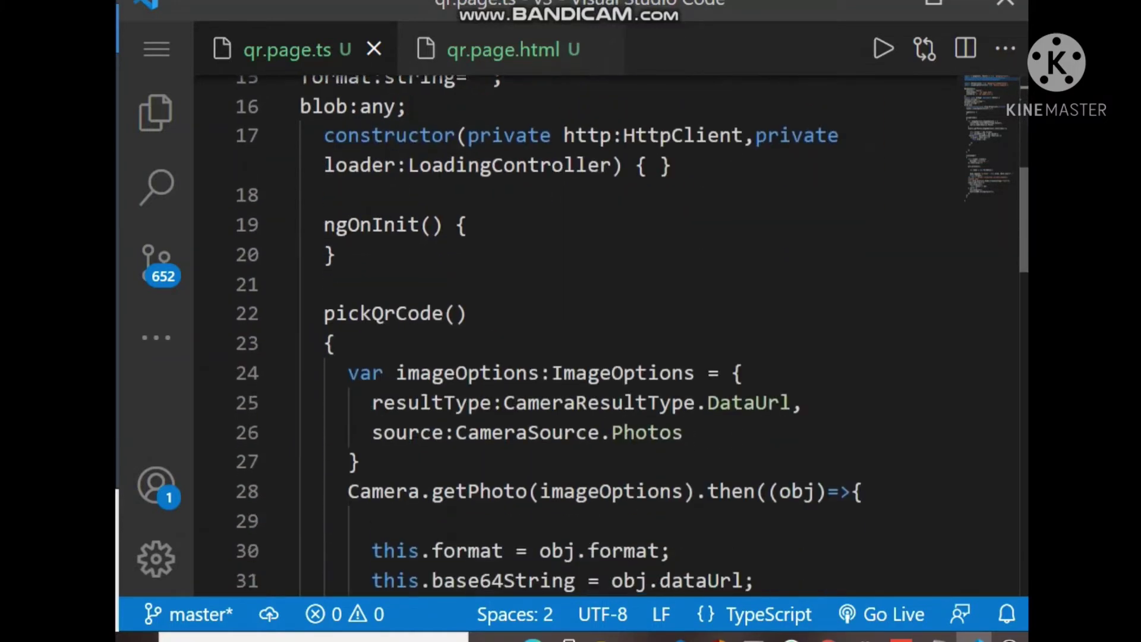
{"action": "scroll", "coordinate": [514, 297], "scroll_direction": "down", "scroll_amount": 1}
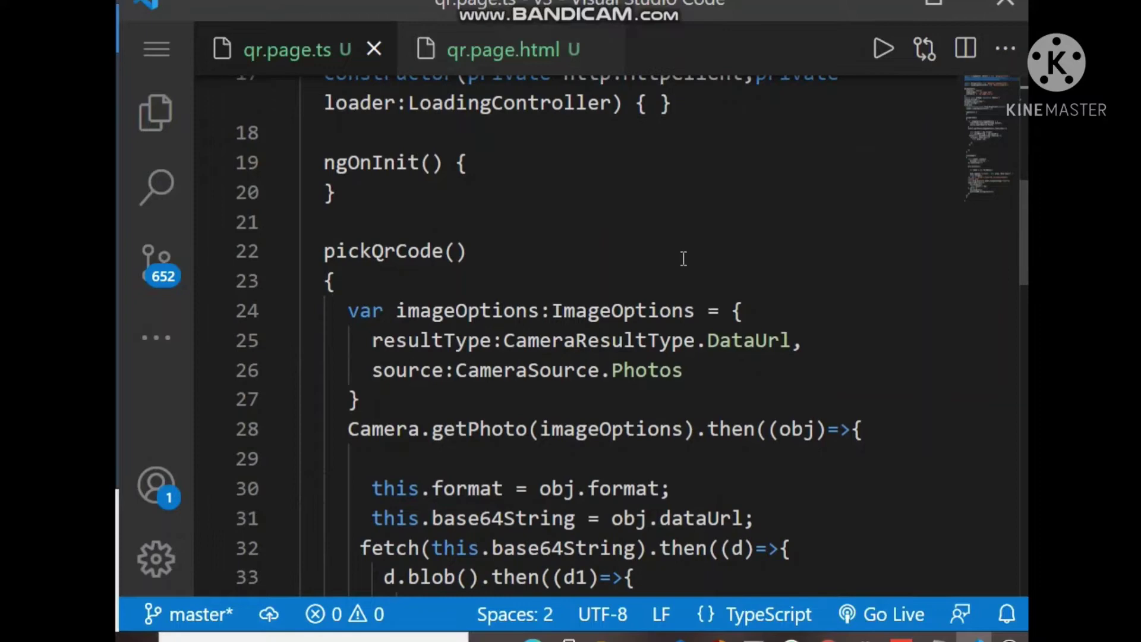
{"action": "scroll", "coordinate": [516, 314], "scroll_direction": "down", "scroll_amount": 1}
{"action": "scroll", "coordinate": [516, 315], "scroll_direction": "down", "scroll_amount": 2}
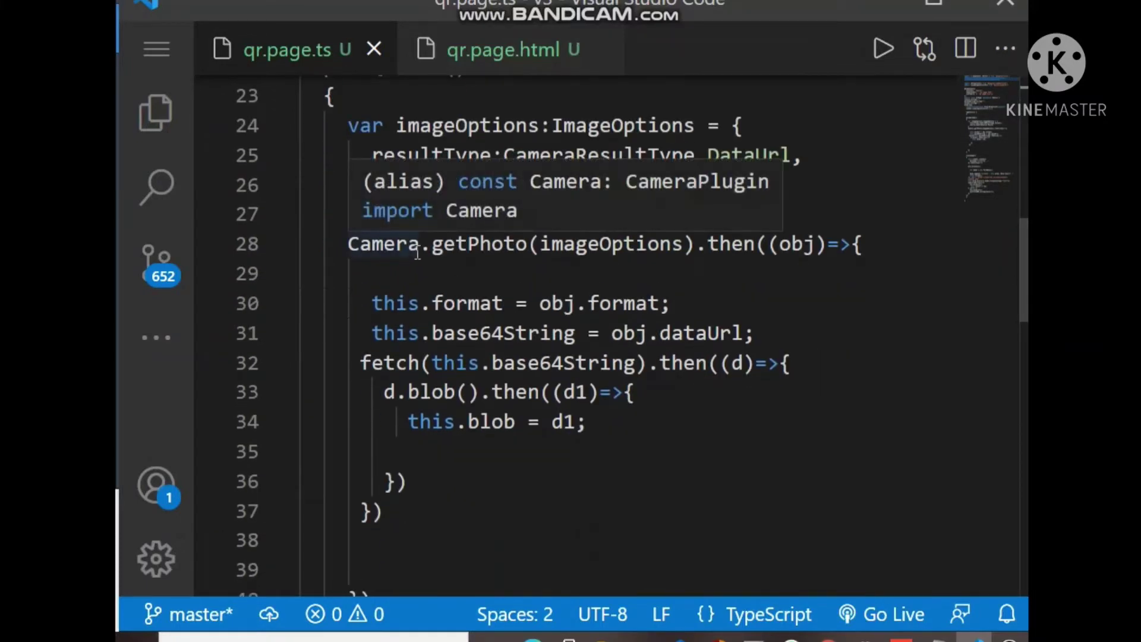
{"action": "left_click", "coordinate": [479, 271]}
{"action": "mouse_move", "coordinate": [570, 156]}
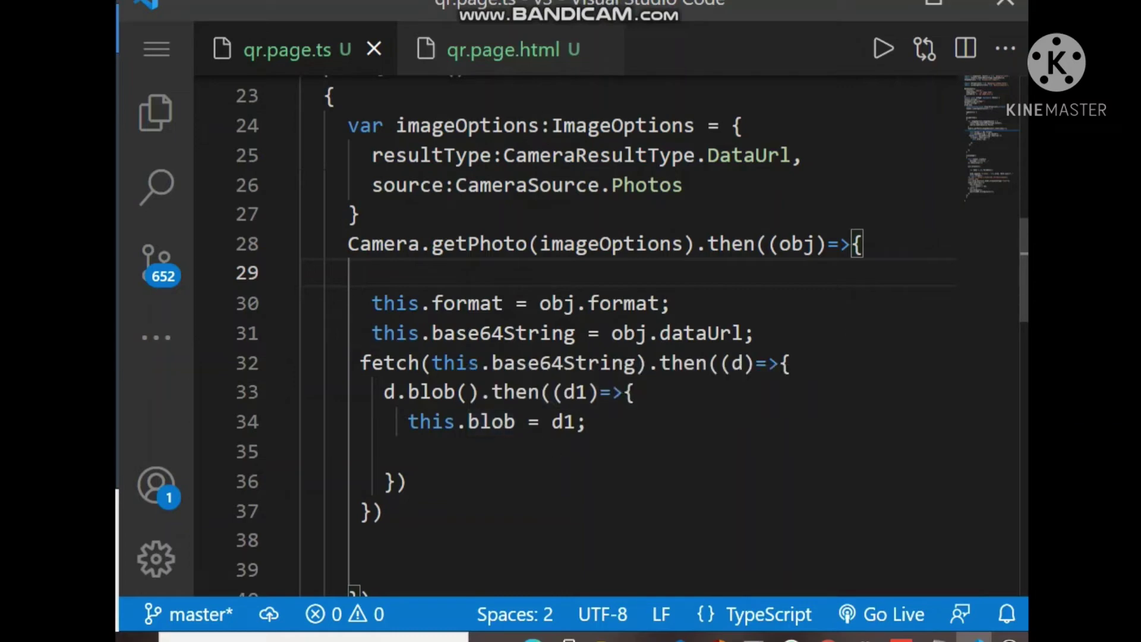
{"action": "scroll", "coordinate": [624, 339], "scroll_direction": "down", "scroll_amount": 2}
{"action": "scroll", "coordinate": [625, 339], "scroll_direction": "down", "scroll_amount": 1}
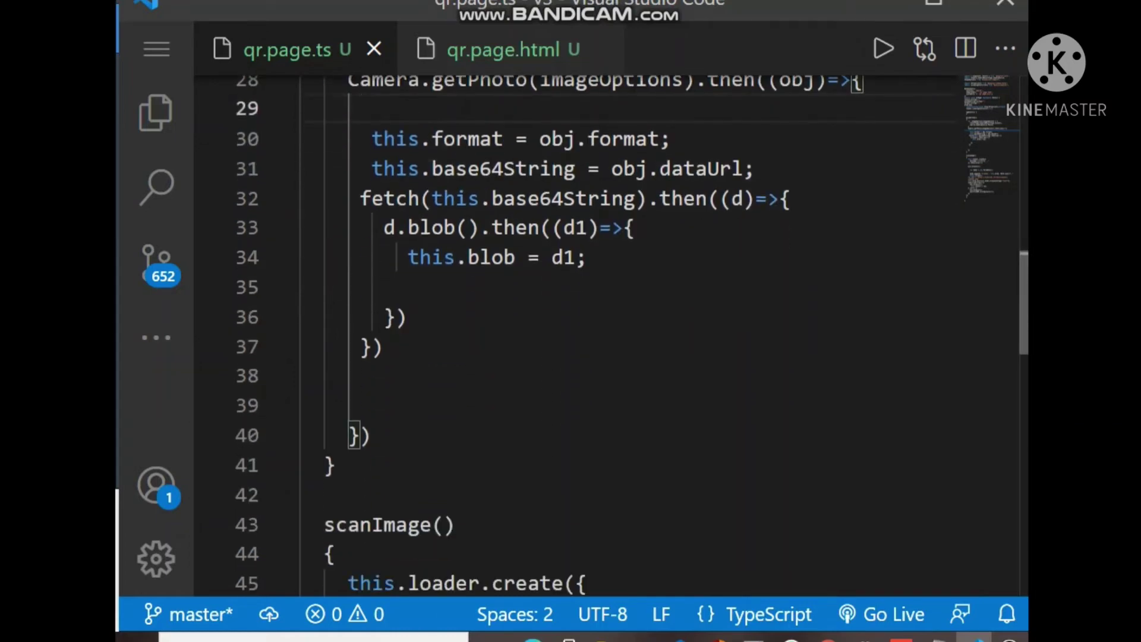
{"action": "scroll", "coordinate": [624, 339], "scroll_direction": "down", "scroll_amount": 1}
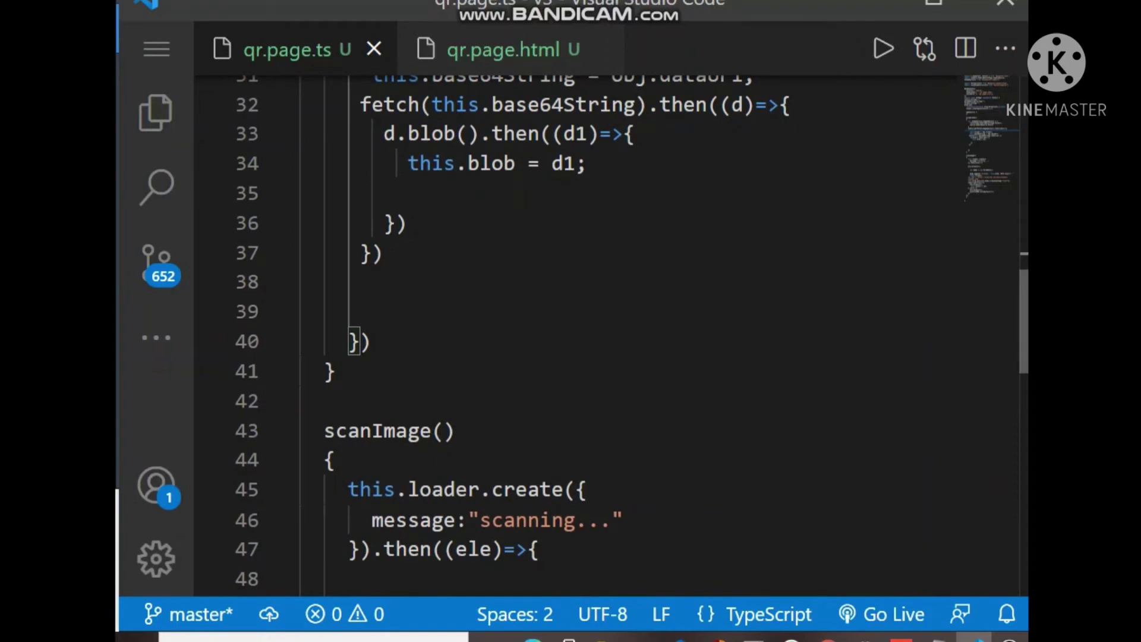
{"action": "scroll", "coordinate": [624, 338], "scroll_direction": "down", "scroll_amount": 1}
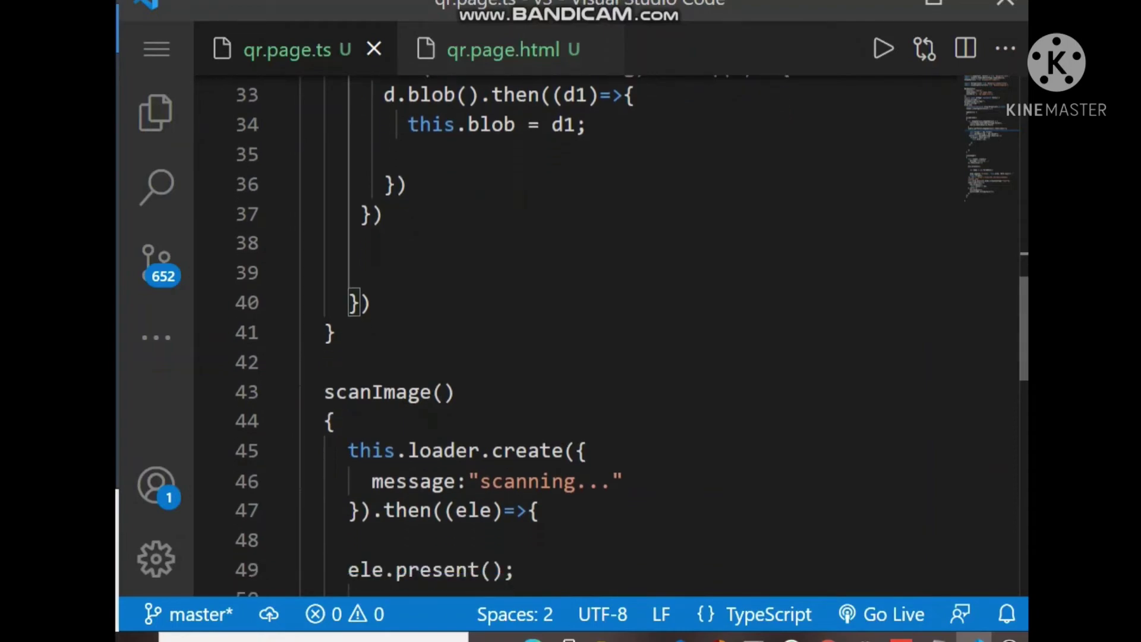
{"action": "scroll", "coordinate": [435, 336], "scroll_direction": "down", "scroll_amount": 1}
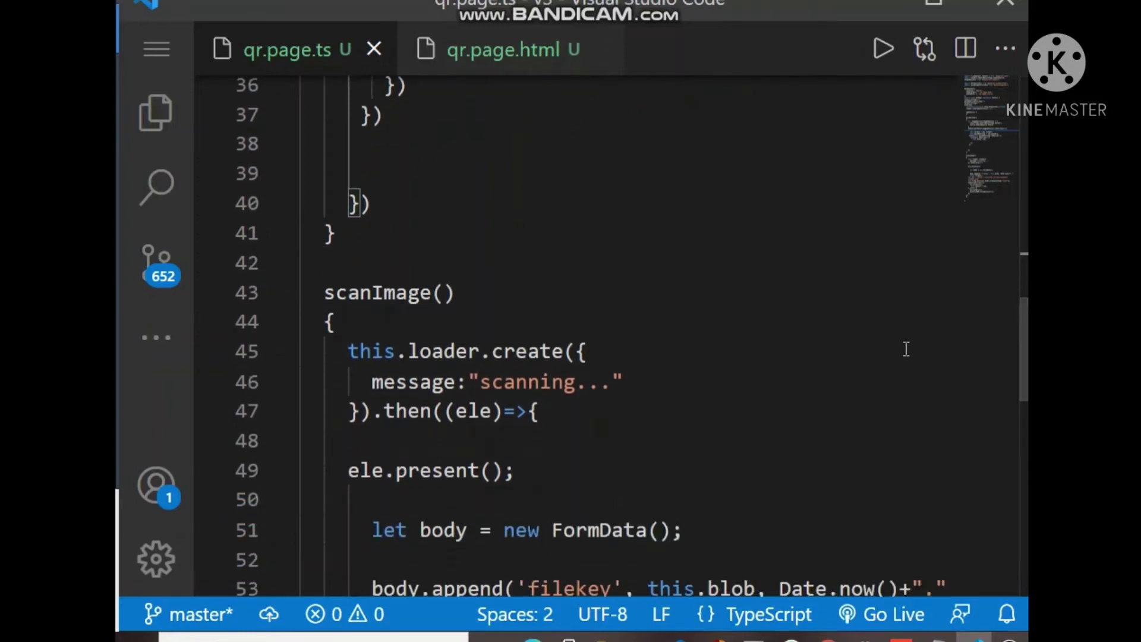
{"action": "scroll", "coordinate": [1025, 375], "scroll_direction": "down", "scroll_amount": 1}
{"action": "left_click_drag", "start_coordinate": [1025, 375], "coordinate": [874, 445]}
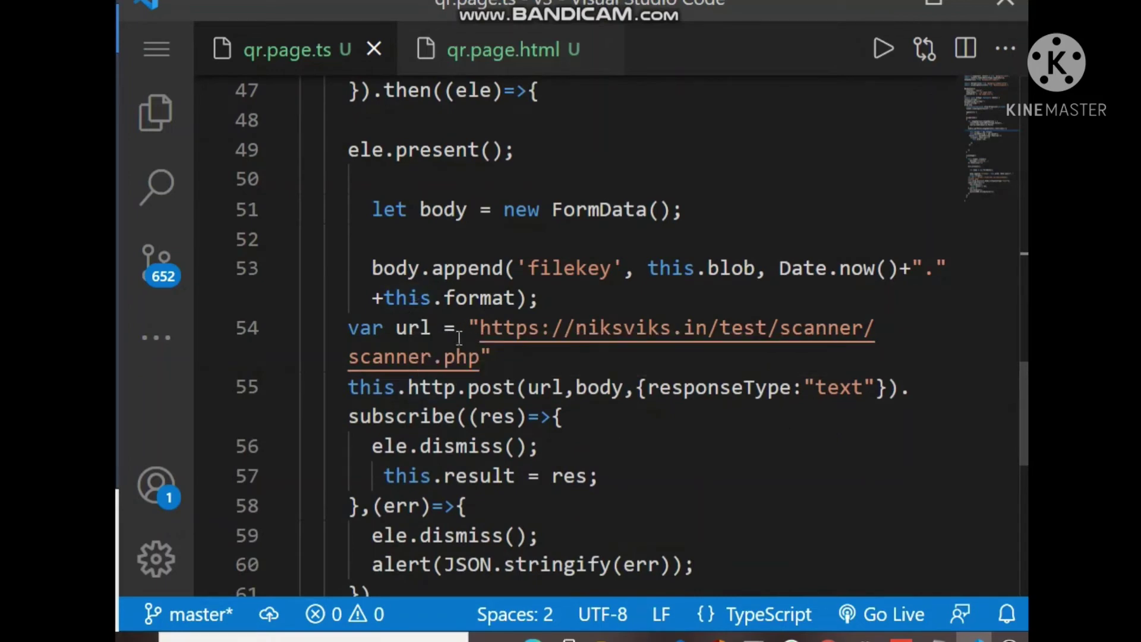
Step: Select the scanner.php server URL string in scanImage()
{"action": "left_click_drag", "start_coordinate": [469, 330], "coordinate": [492, 357]}
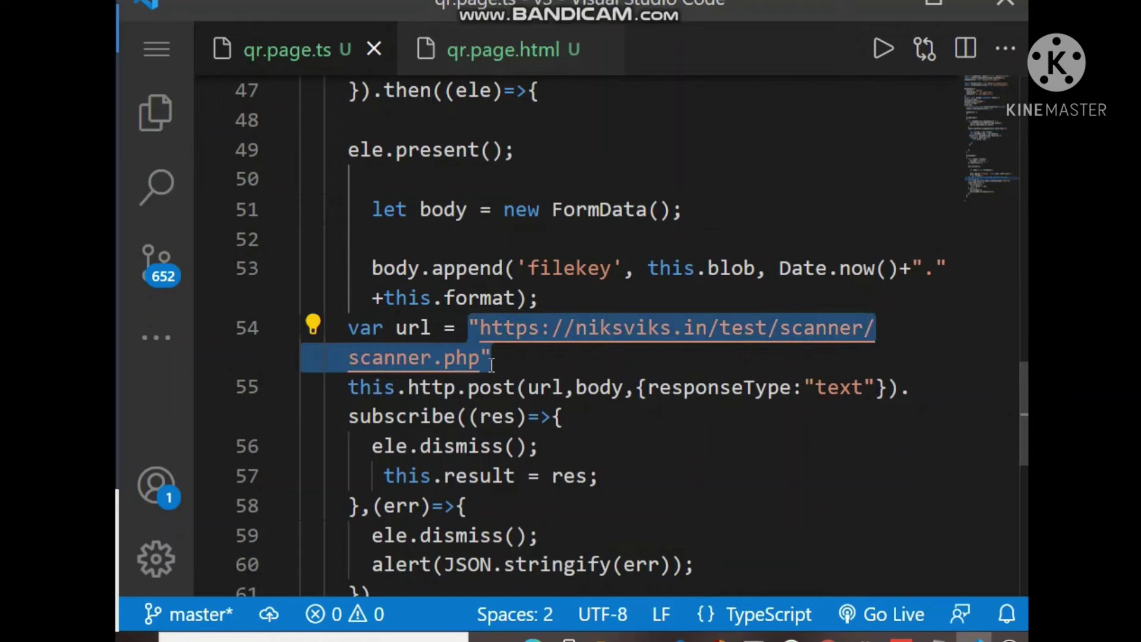
Step: Dismiss the Manage menu and highlight line 53's Date.now()-plus-format file name
{"action": "left_click", "coordinate": [156, 559]}
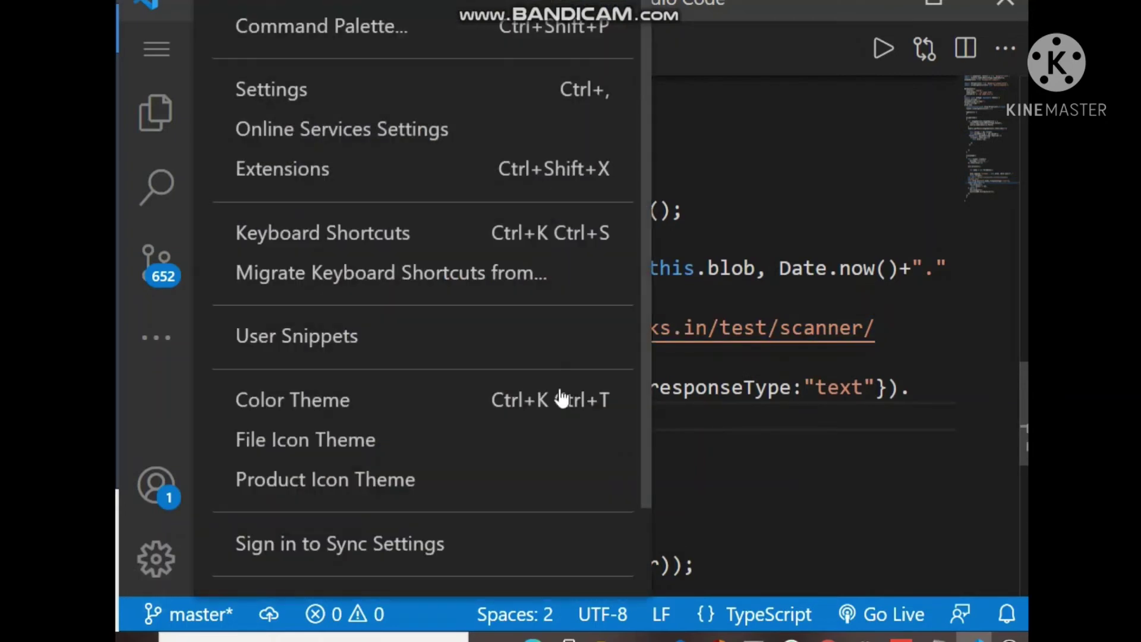
{"action": "left_click", "coordinate": [750, 428]}
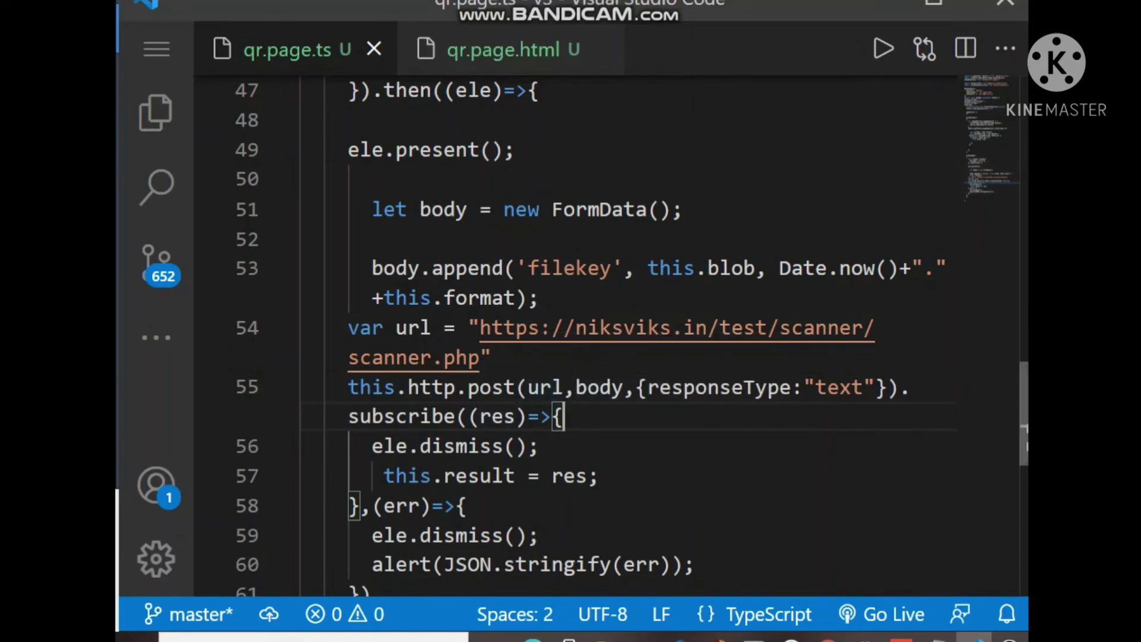
{"action": "scroll", "coordinate": [1010, 310], "scroll_direction": "up", "scroll_amount": 1}
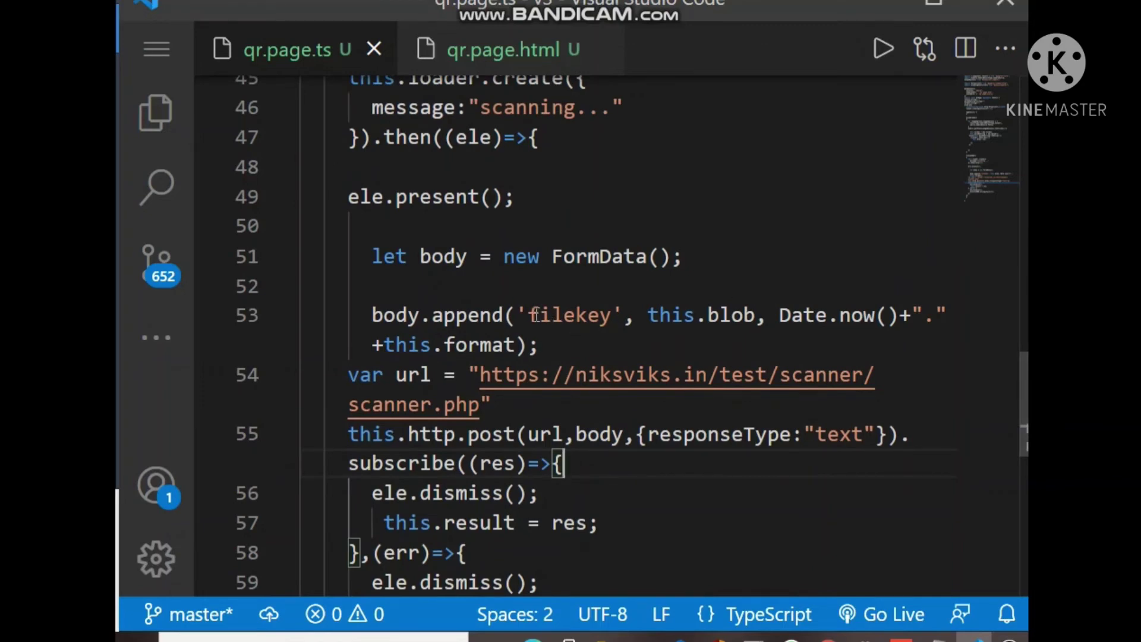
{"action": "mouse_move", "coordinate": [779, 315]}
{"action": "left_mouse_down"}
{"action": "mouse_move", "coordinate": [652, 357]}
{"action": "mouse_move", "coordinate": [521, 348]}
{"action": "left_mouse_up"}
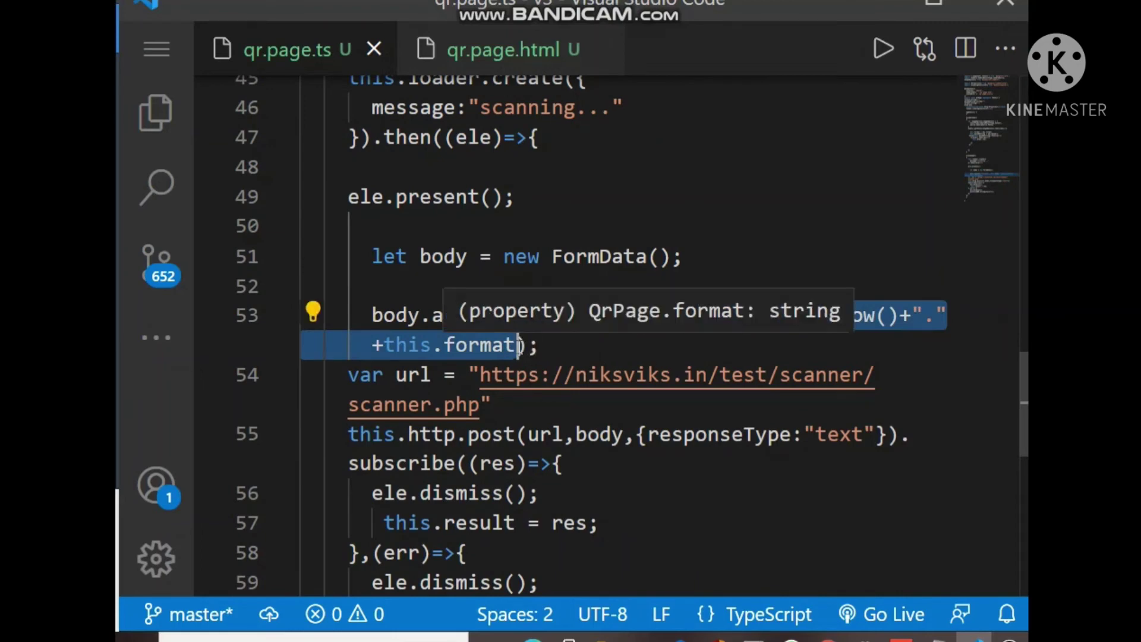
{"action": "left_click", "coordinate": [522, 345]}
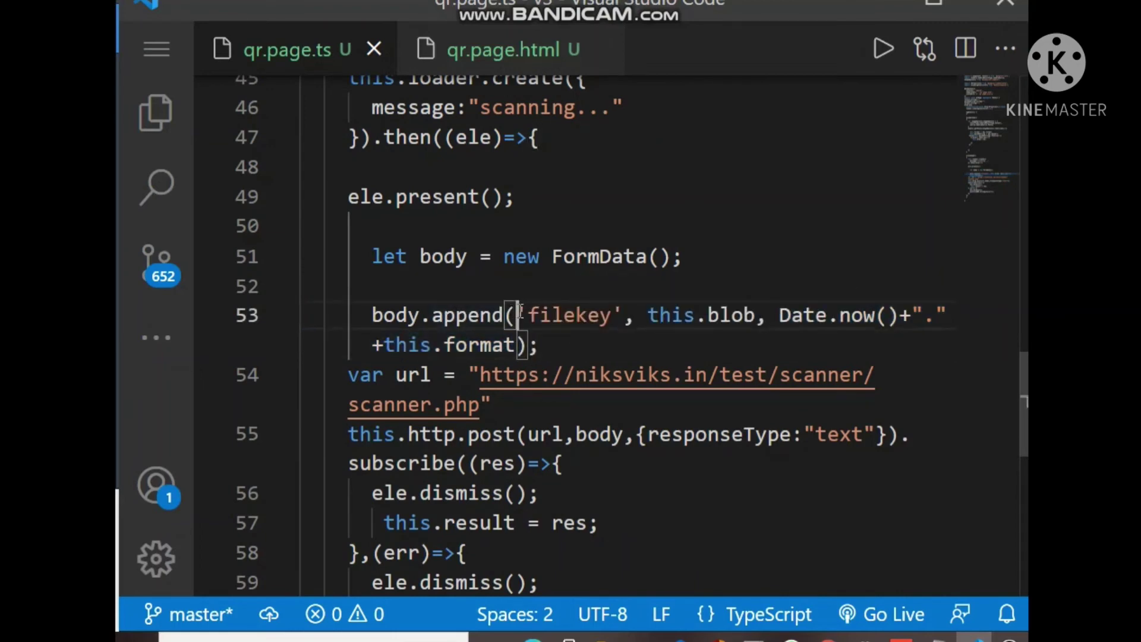
{"action": "left_click_drag", "start_coordinate": [521, 315], "coordinate": [519, 346]}
{"action": "left_click", "coordinate": [564, 339]}
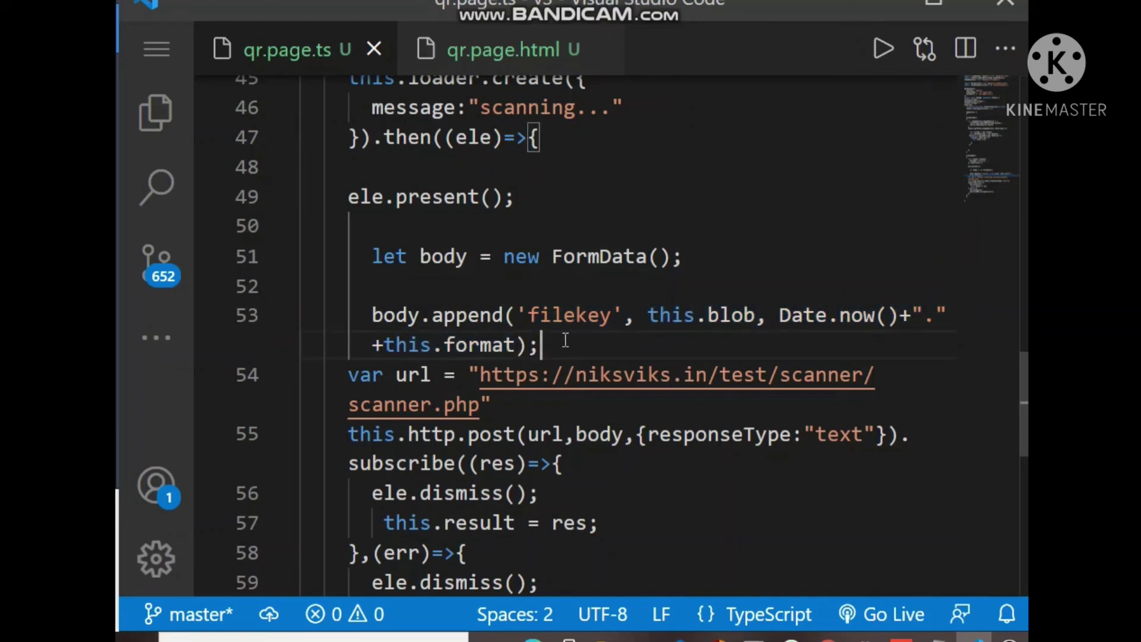